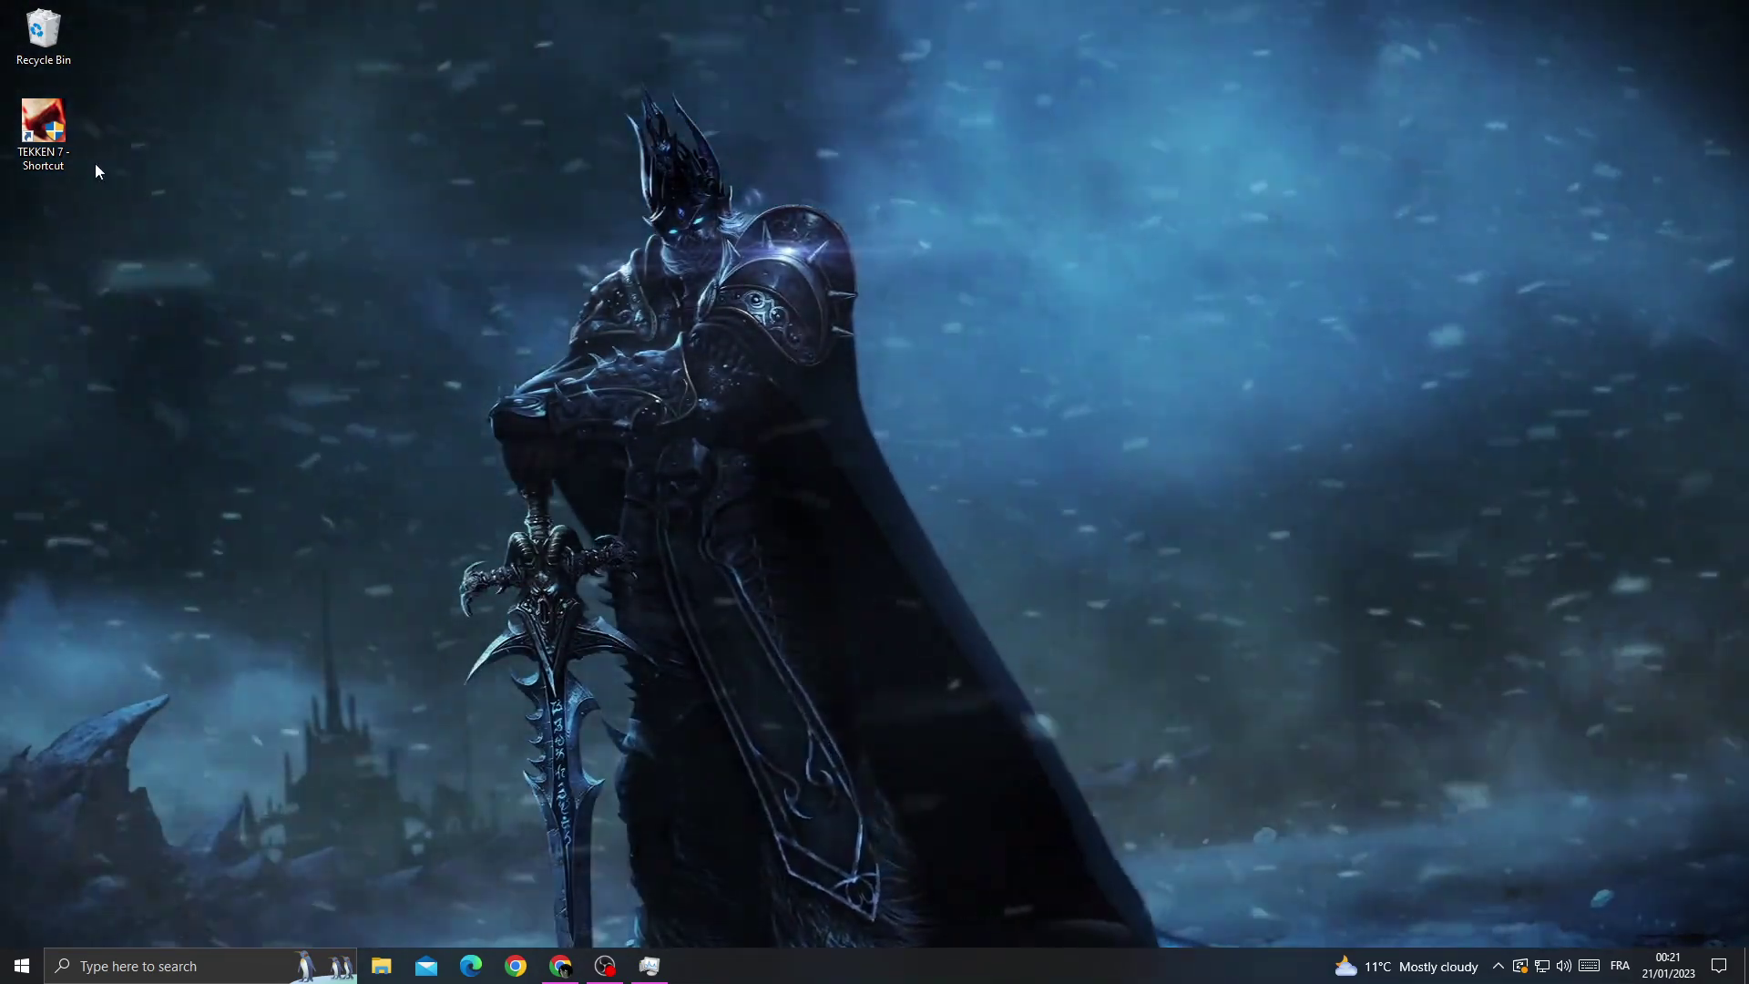
Make the TEKKEN 7 shortcut run as administrator for all users in its Compatibility settings
right_click(42, 113)
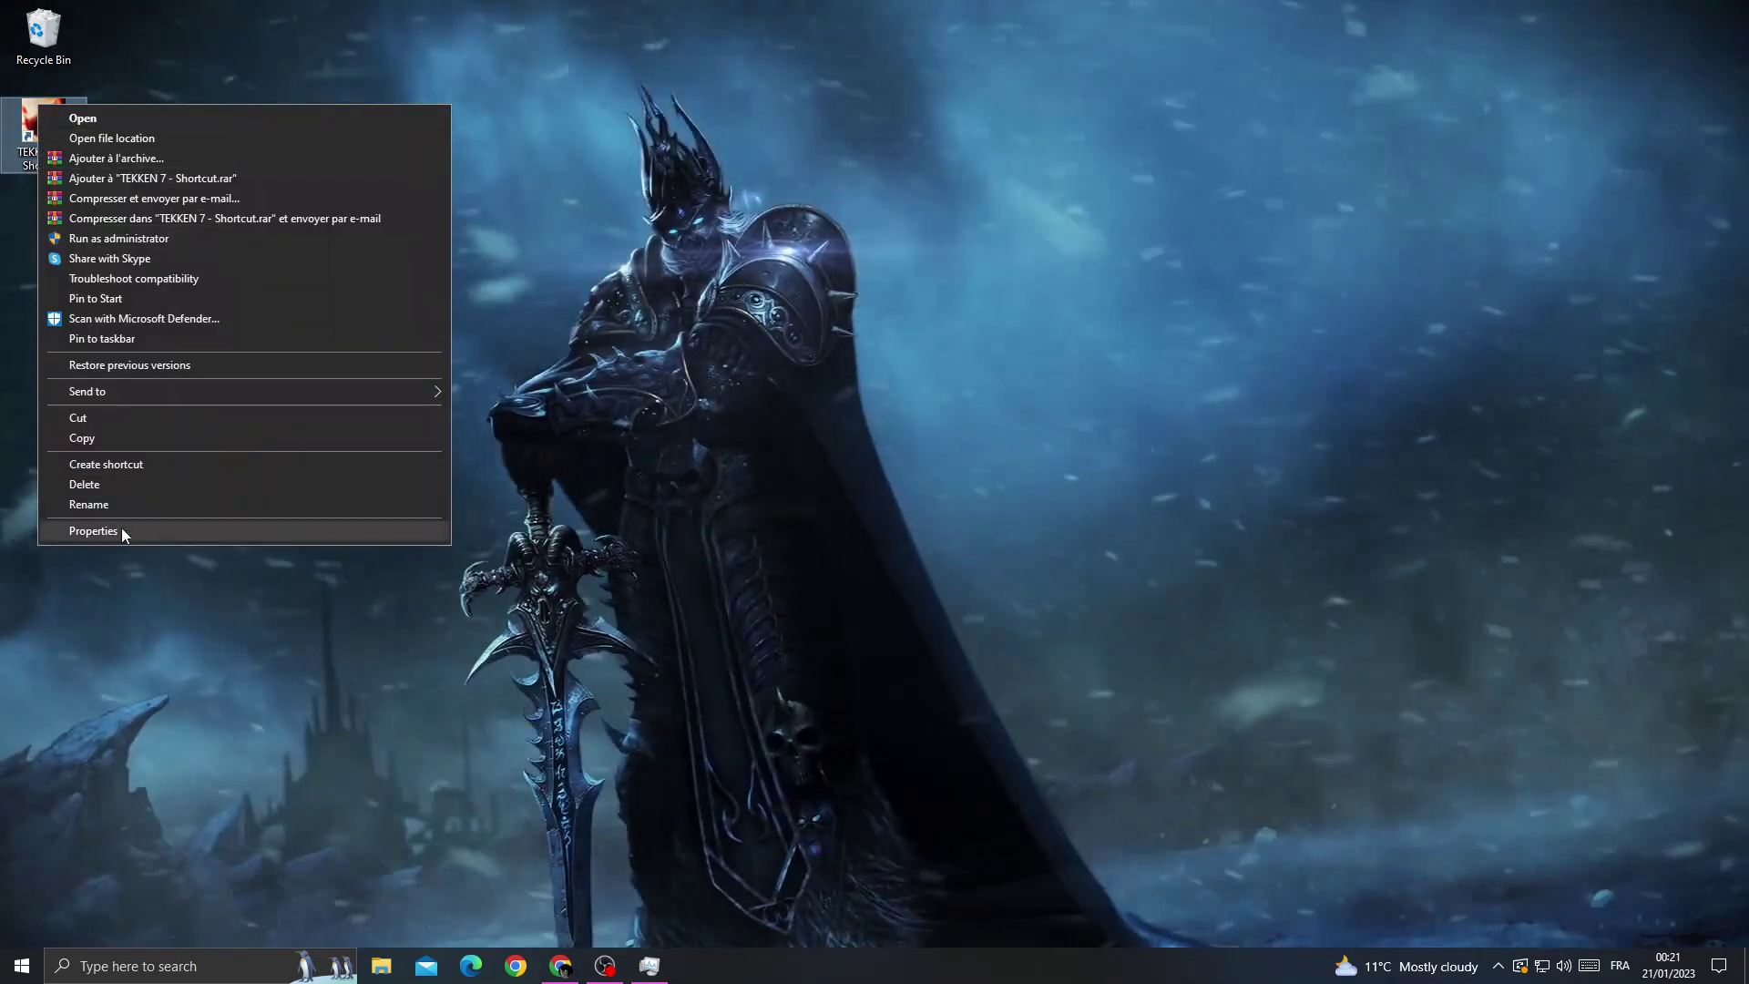
left_click(122, 534)
left_click(307, 166)
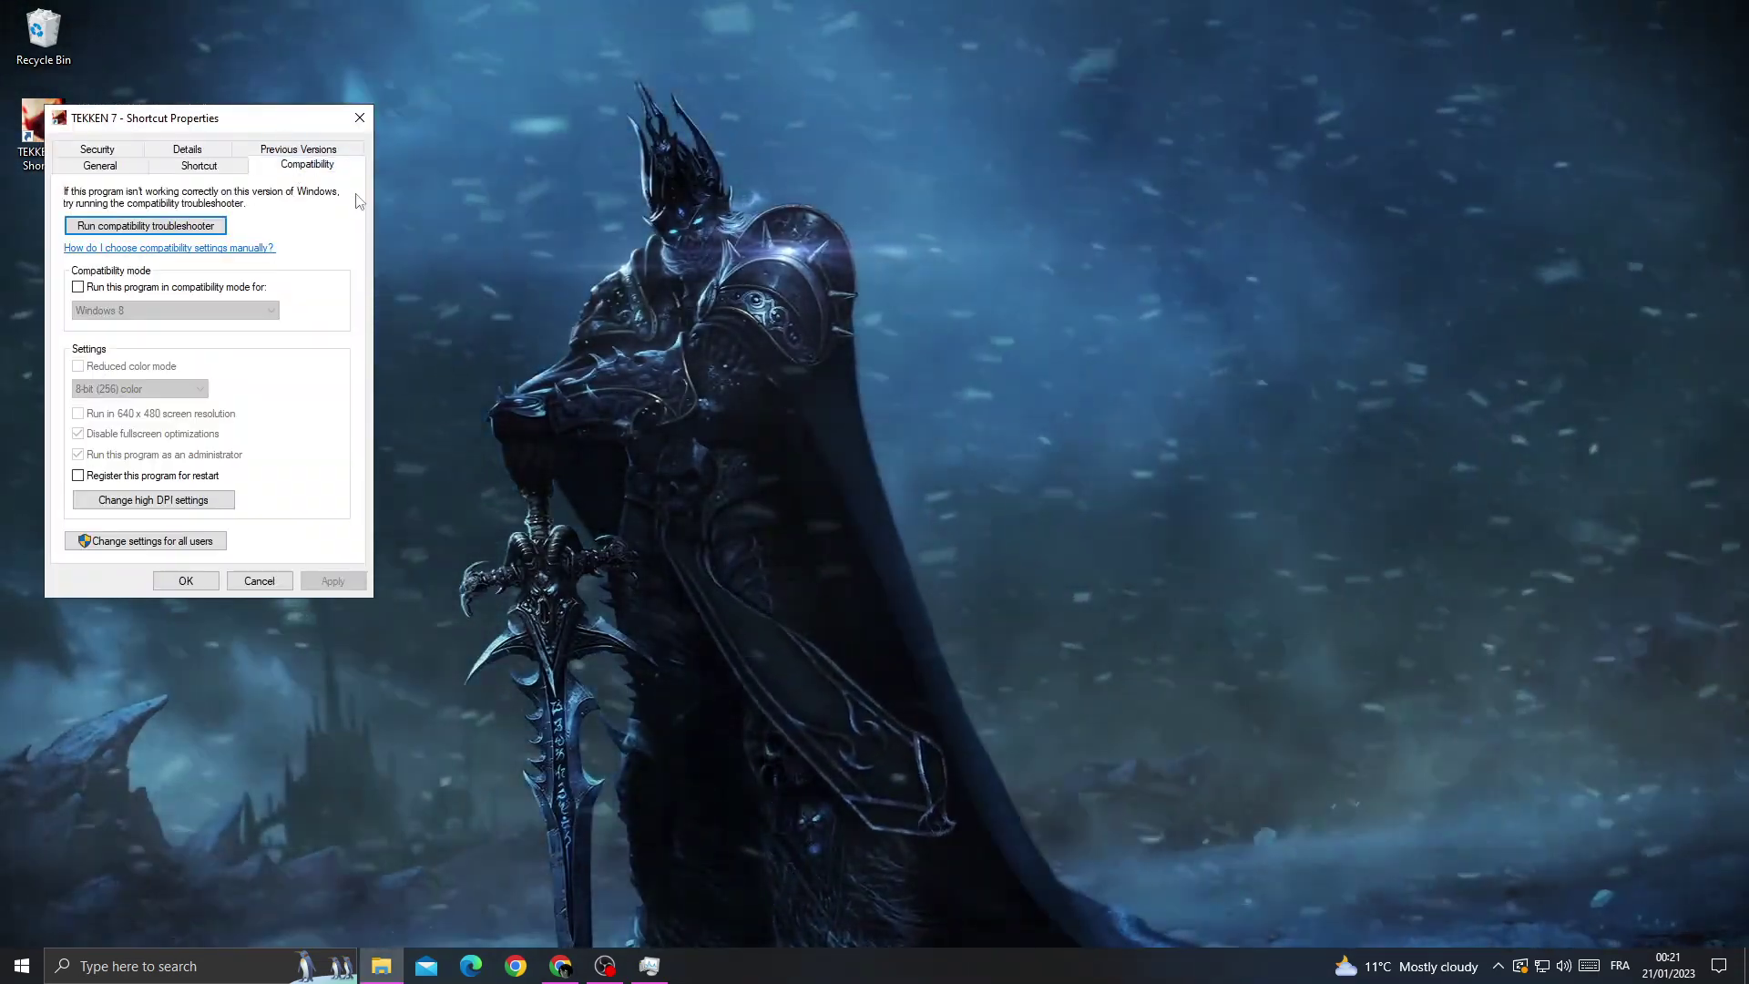
left_click_drag(247, 120, 770, 129)
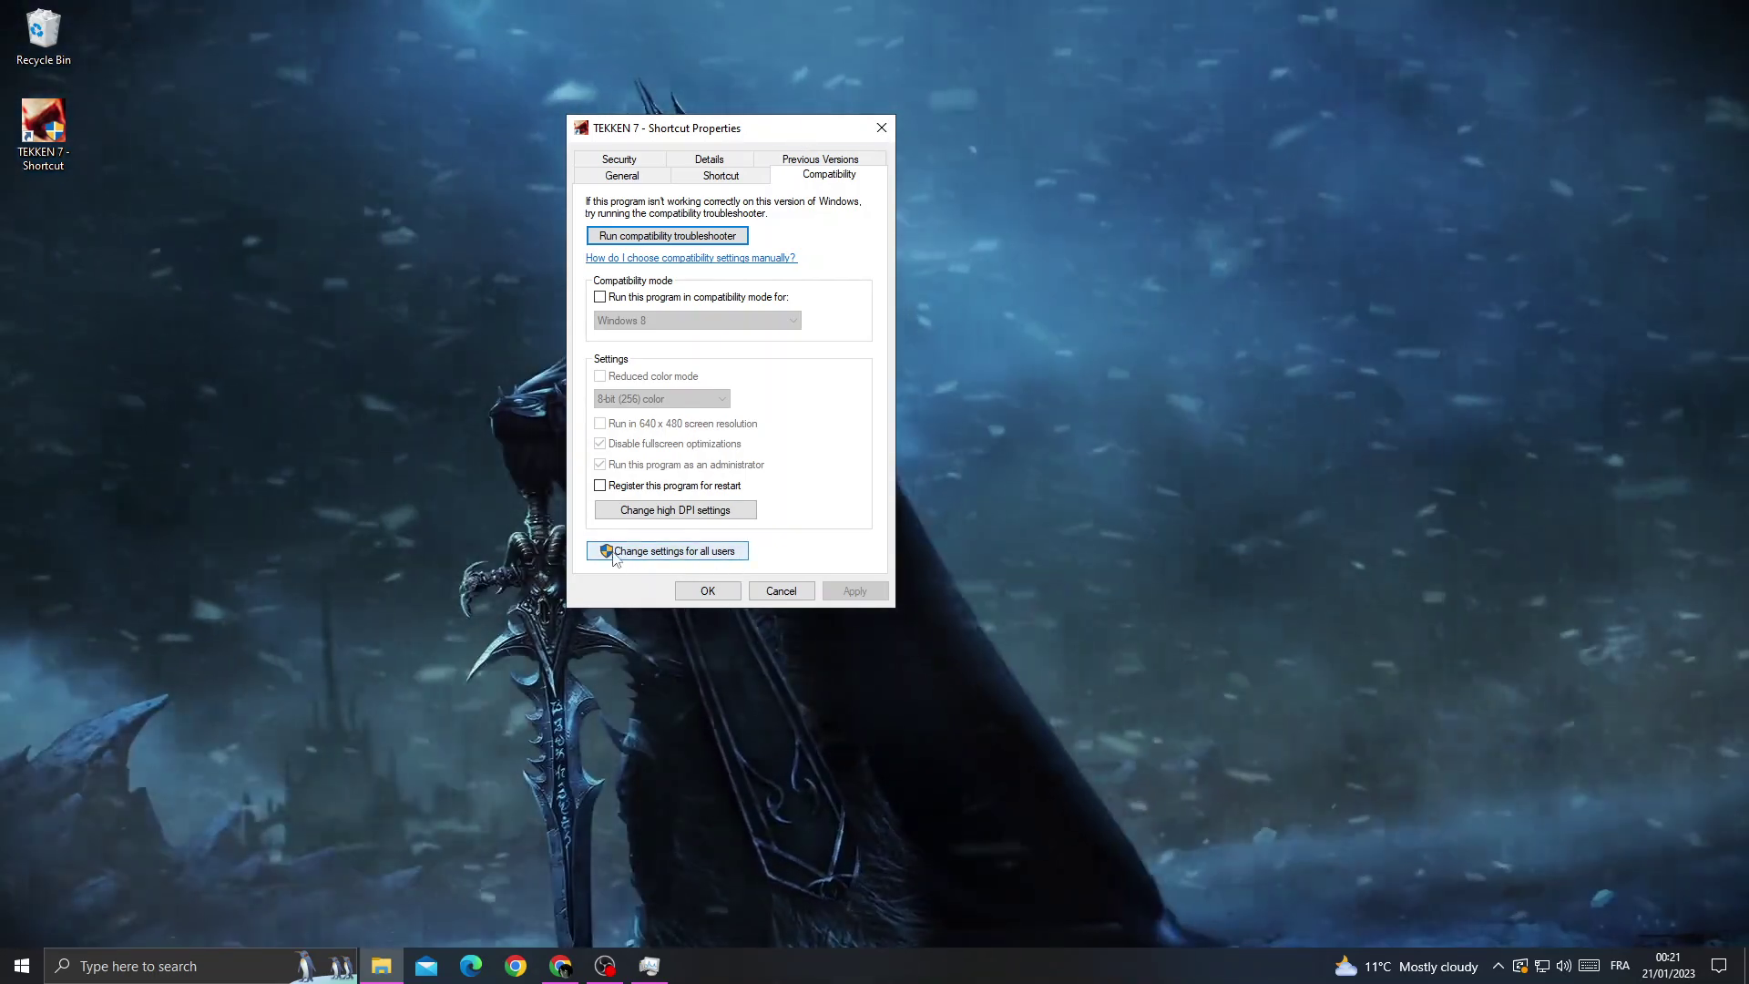
left_click(652, 554)
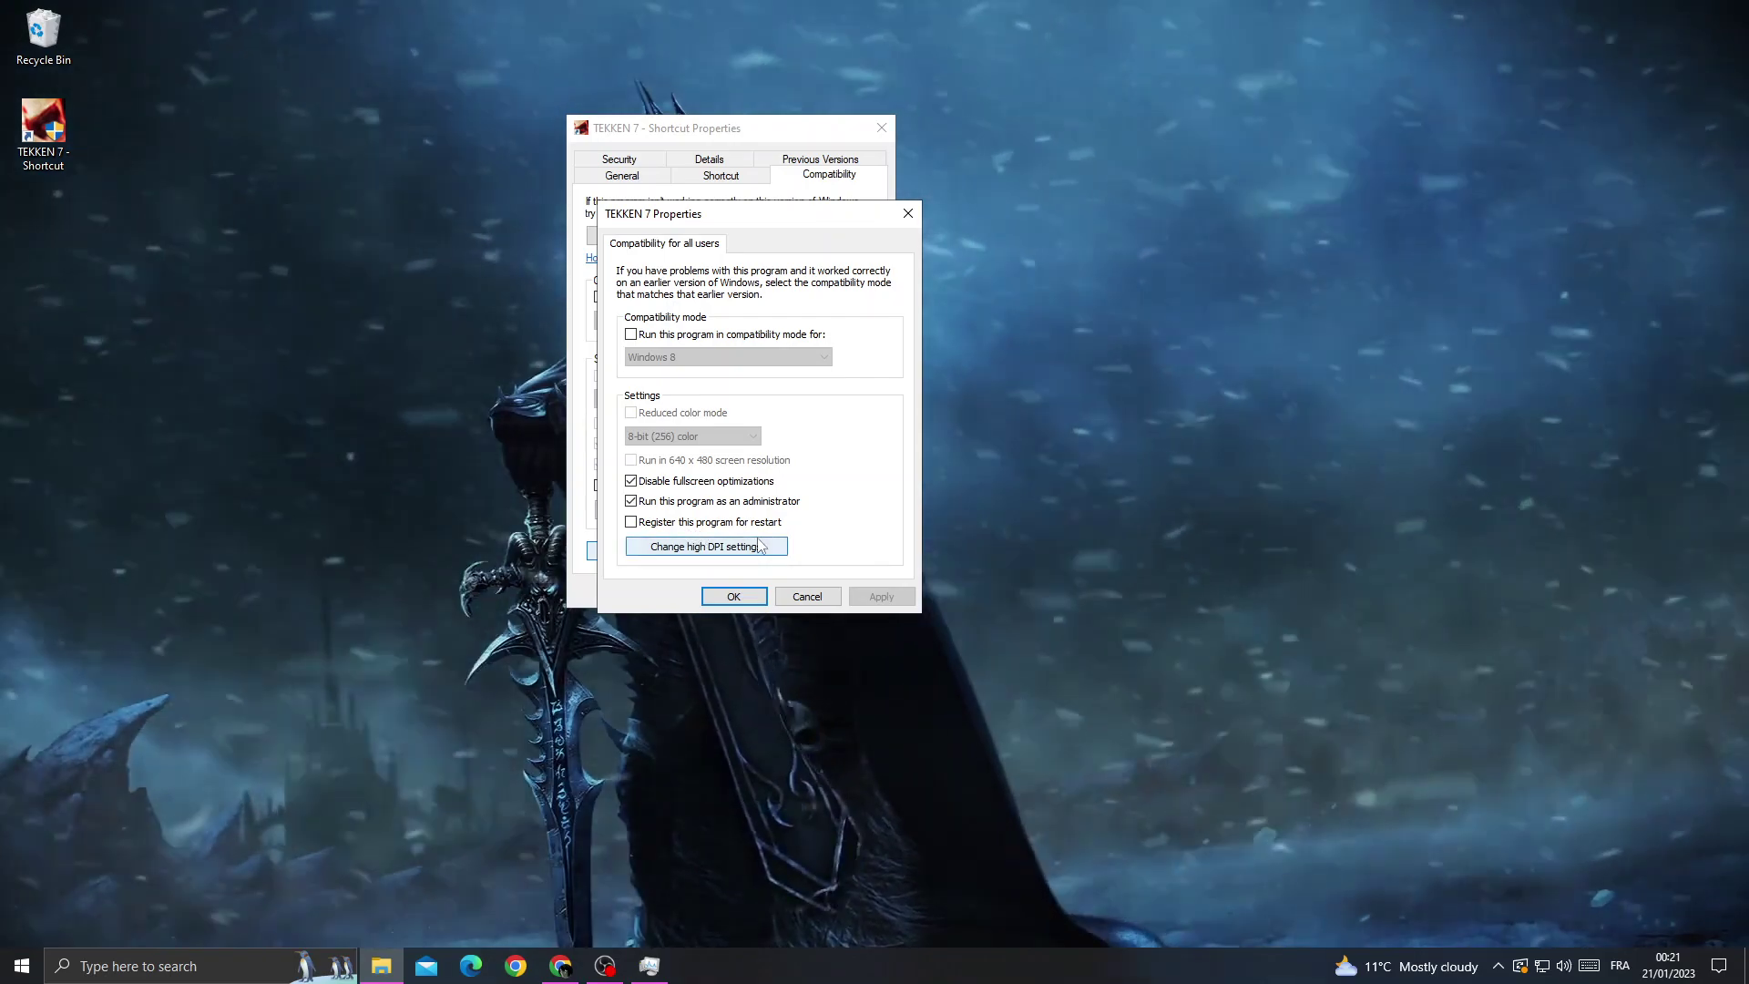
left_click(731, 595)
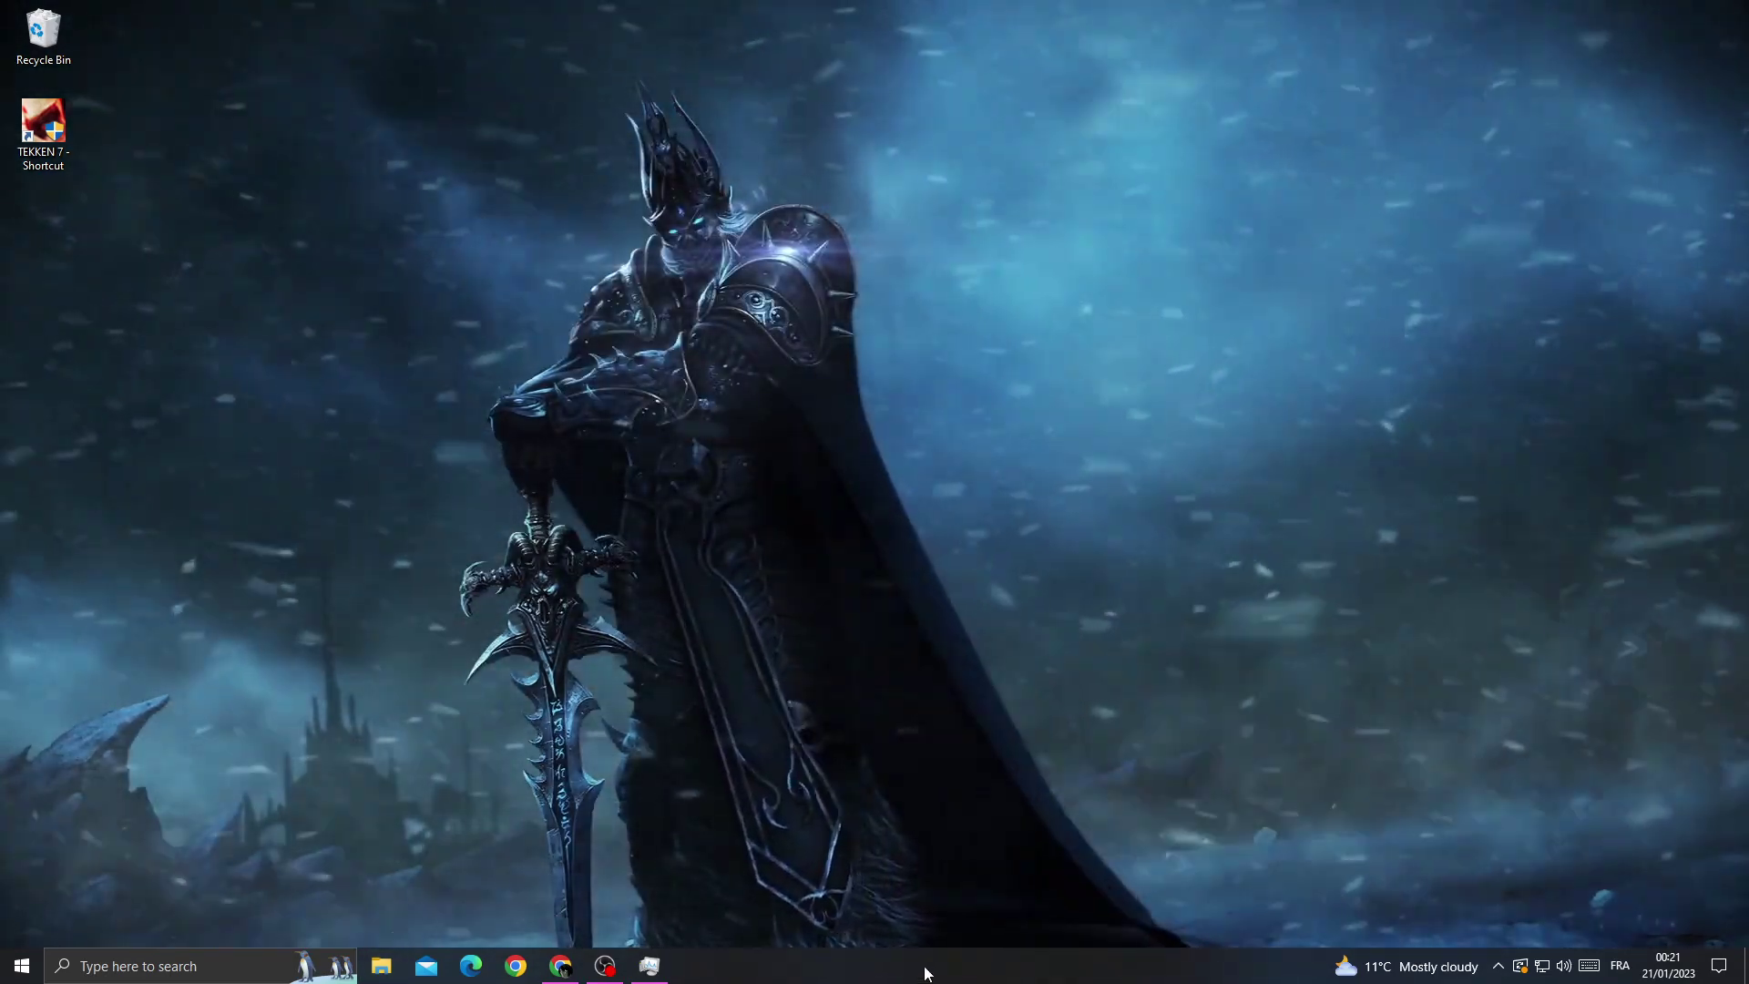
Open NVIDIA Control Panel and slide the image preference from Quality to Performance
right_click(767, 325)
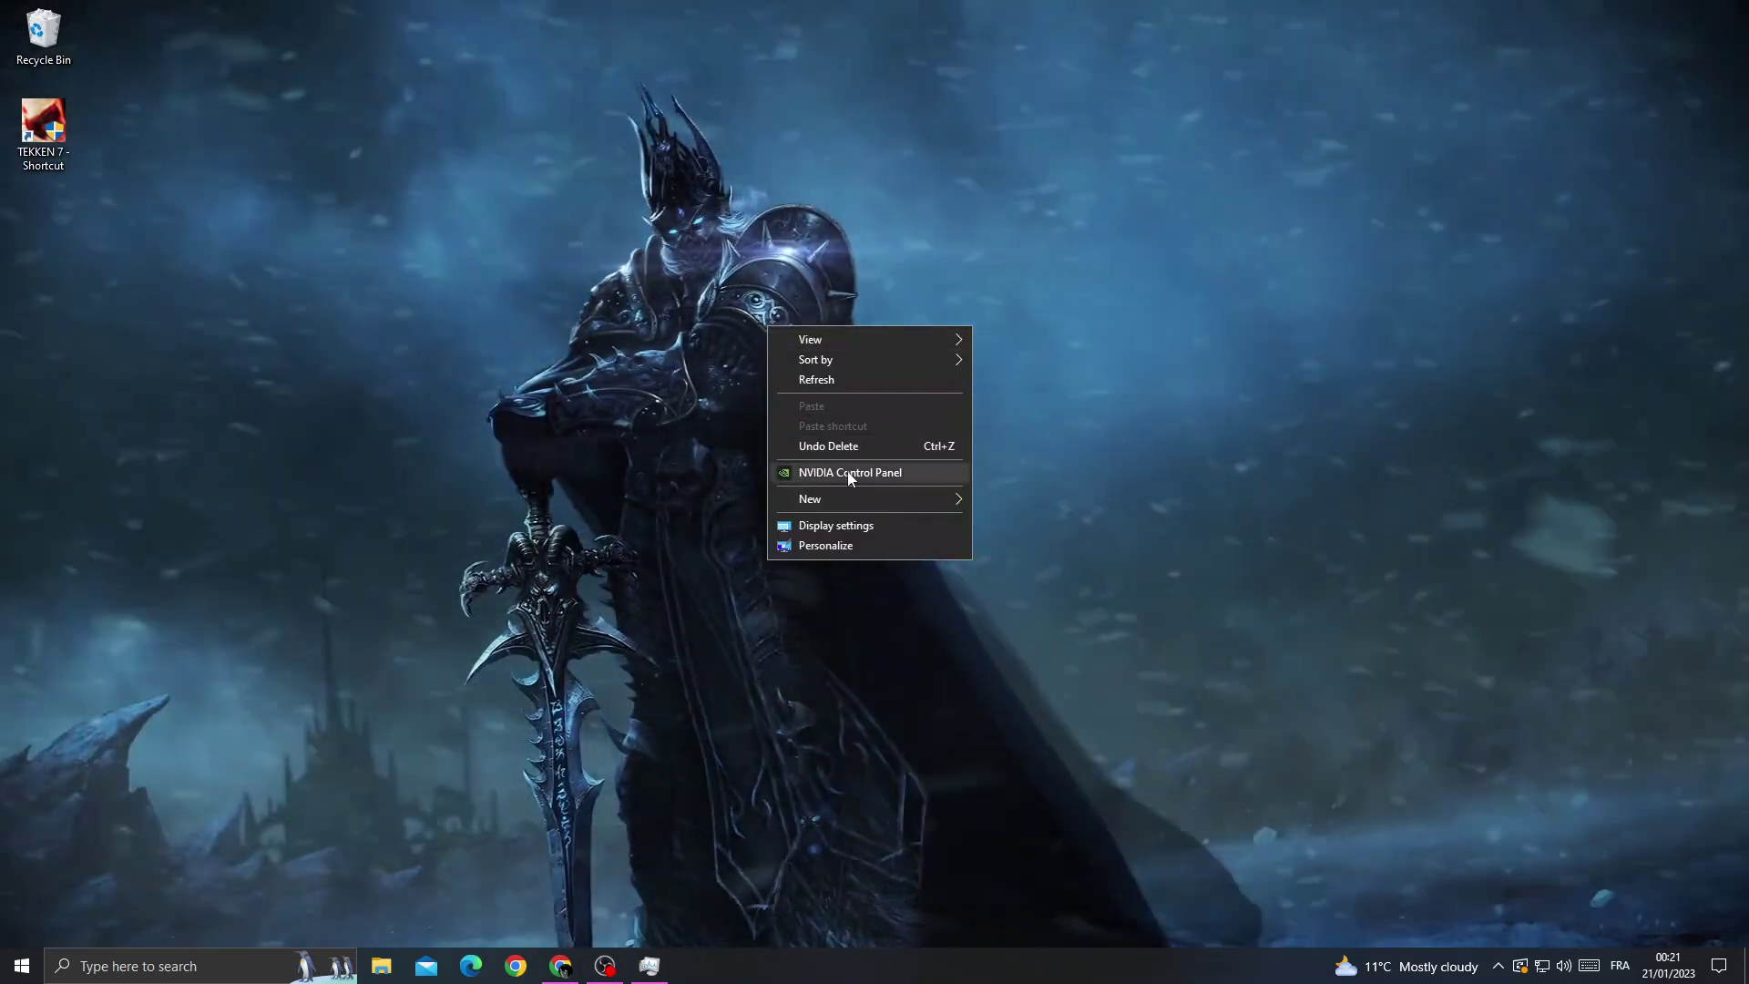
left_click(847, 470)
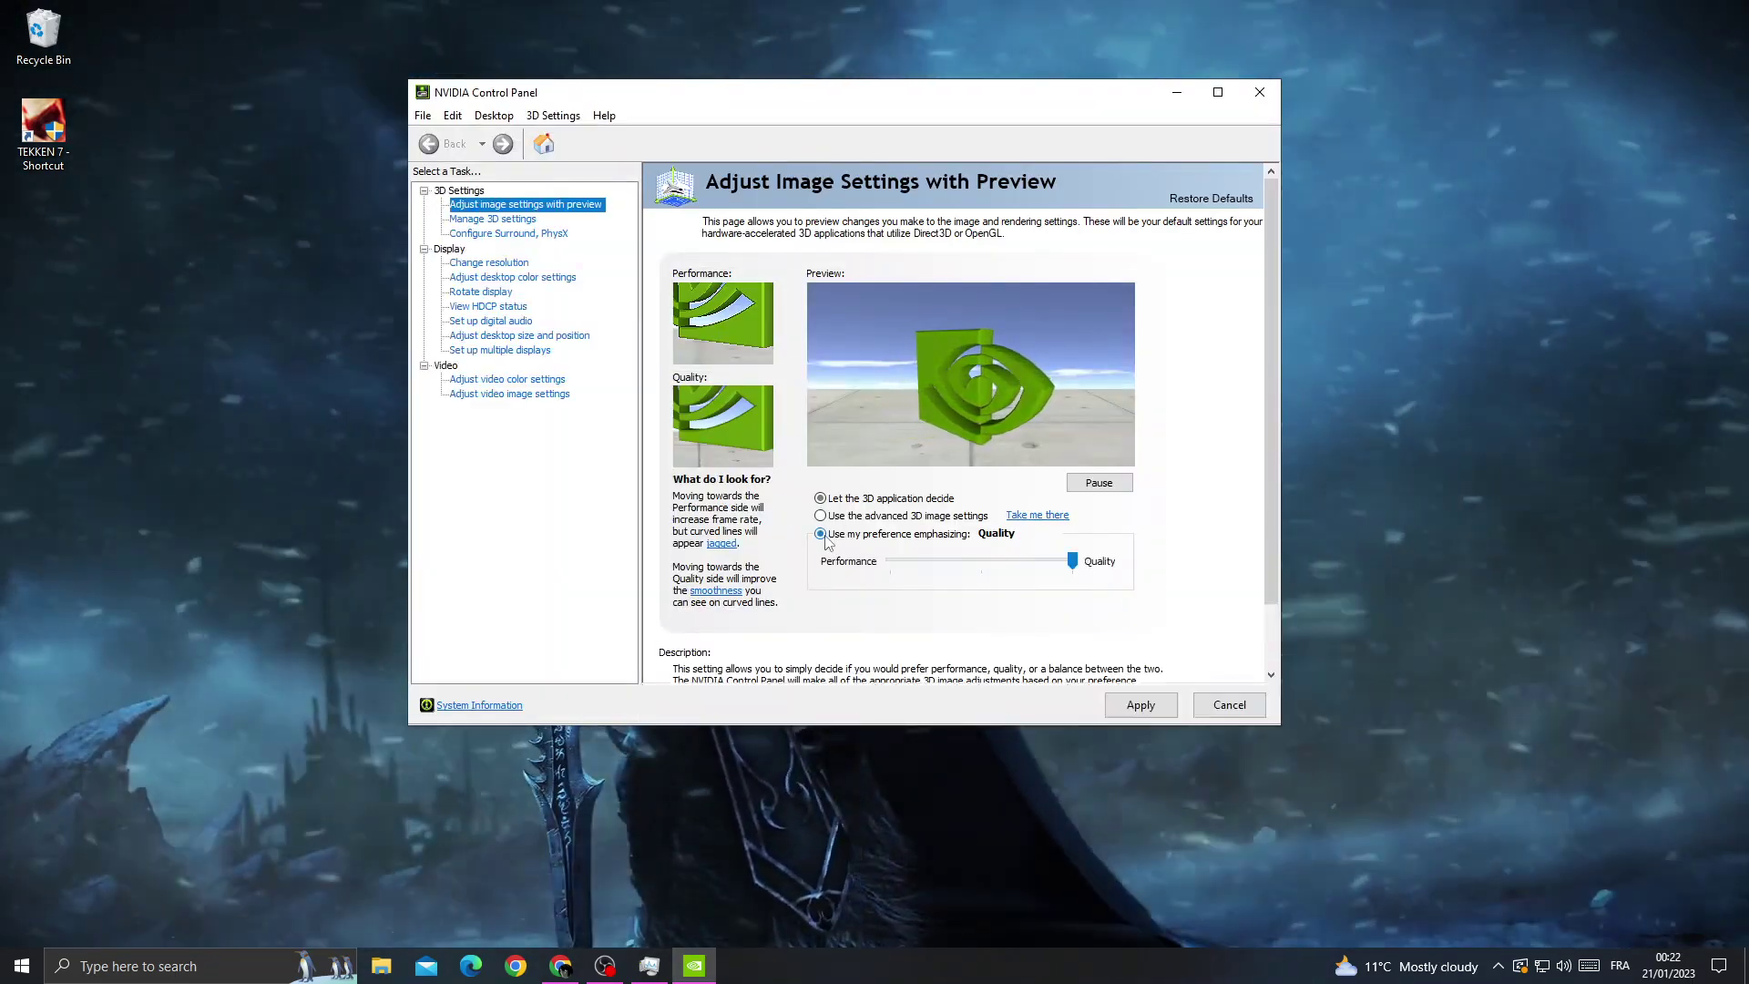
left_click_drag(1073, 562, 890, 562)
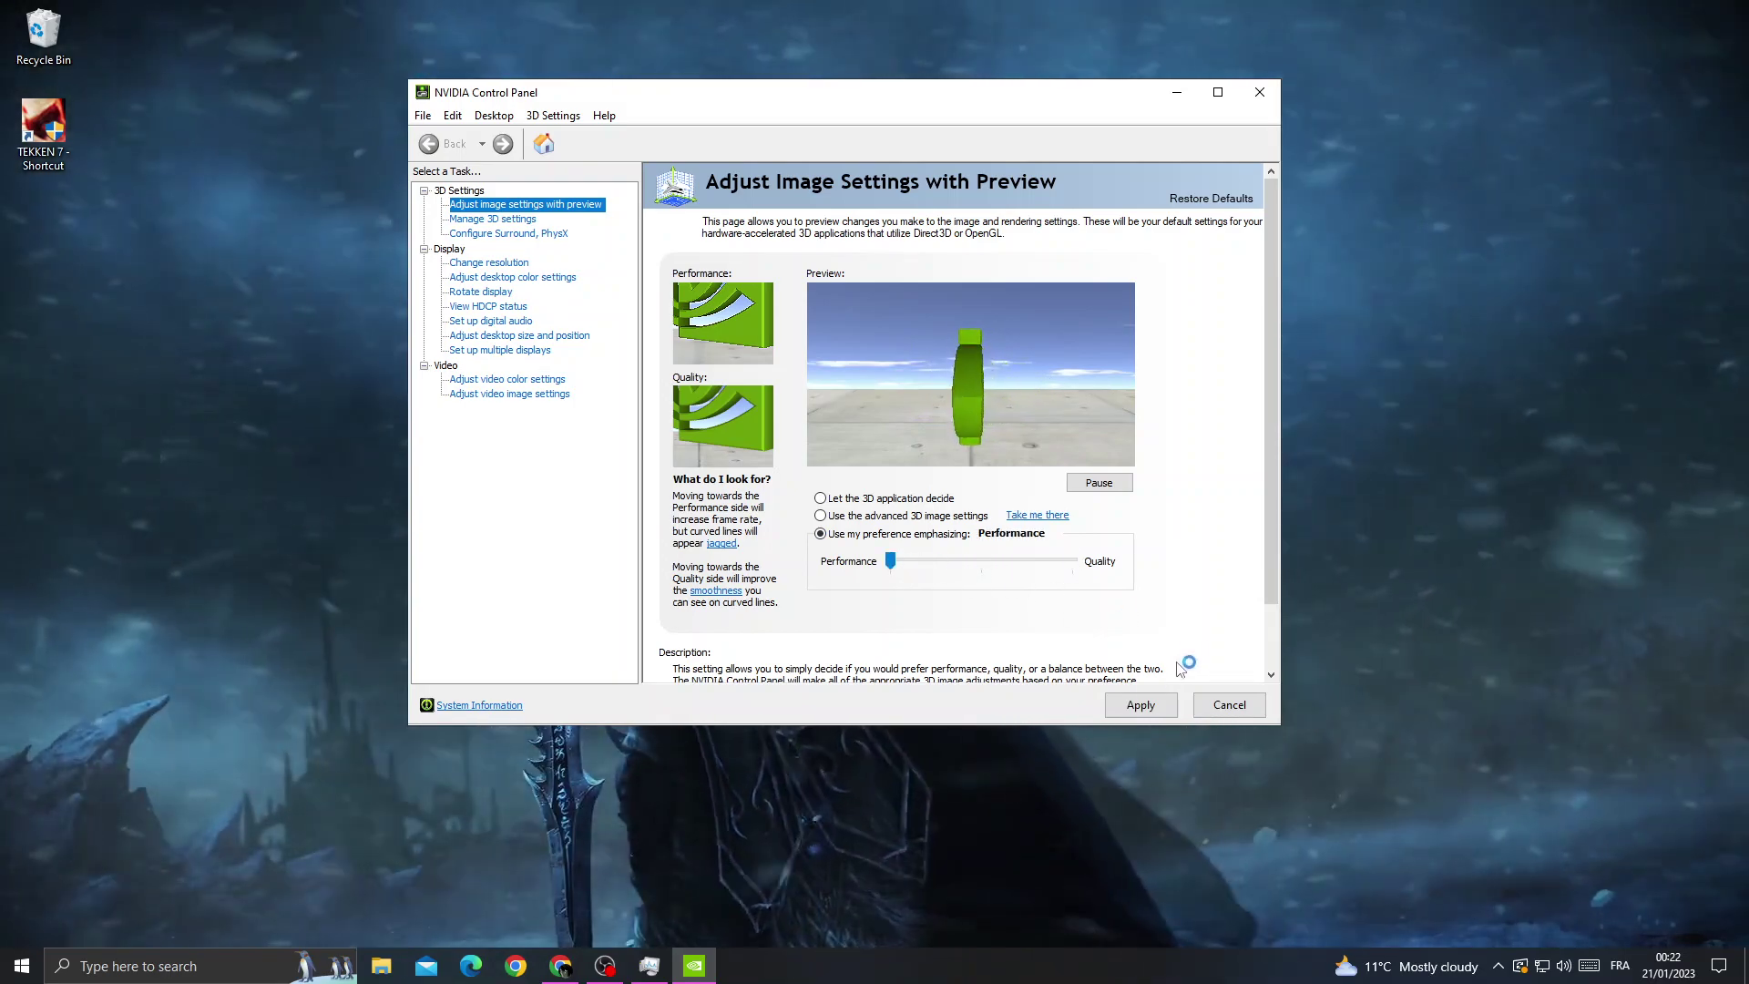
Close NVIDIA Control Panel, applying the changes, and bring up the taskbar menu
key("alt+F4")
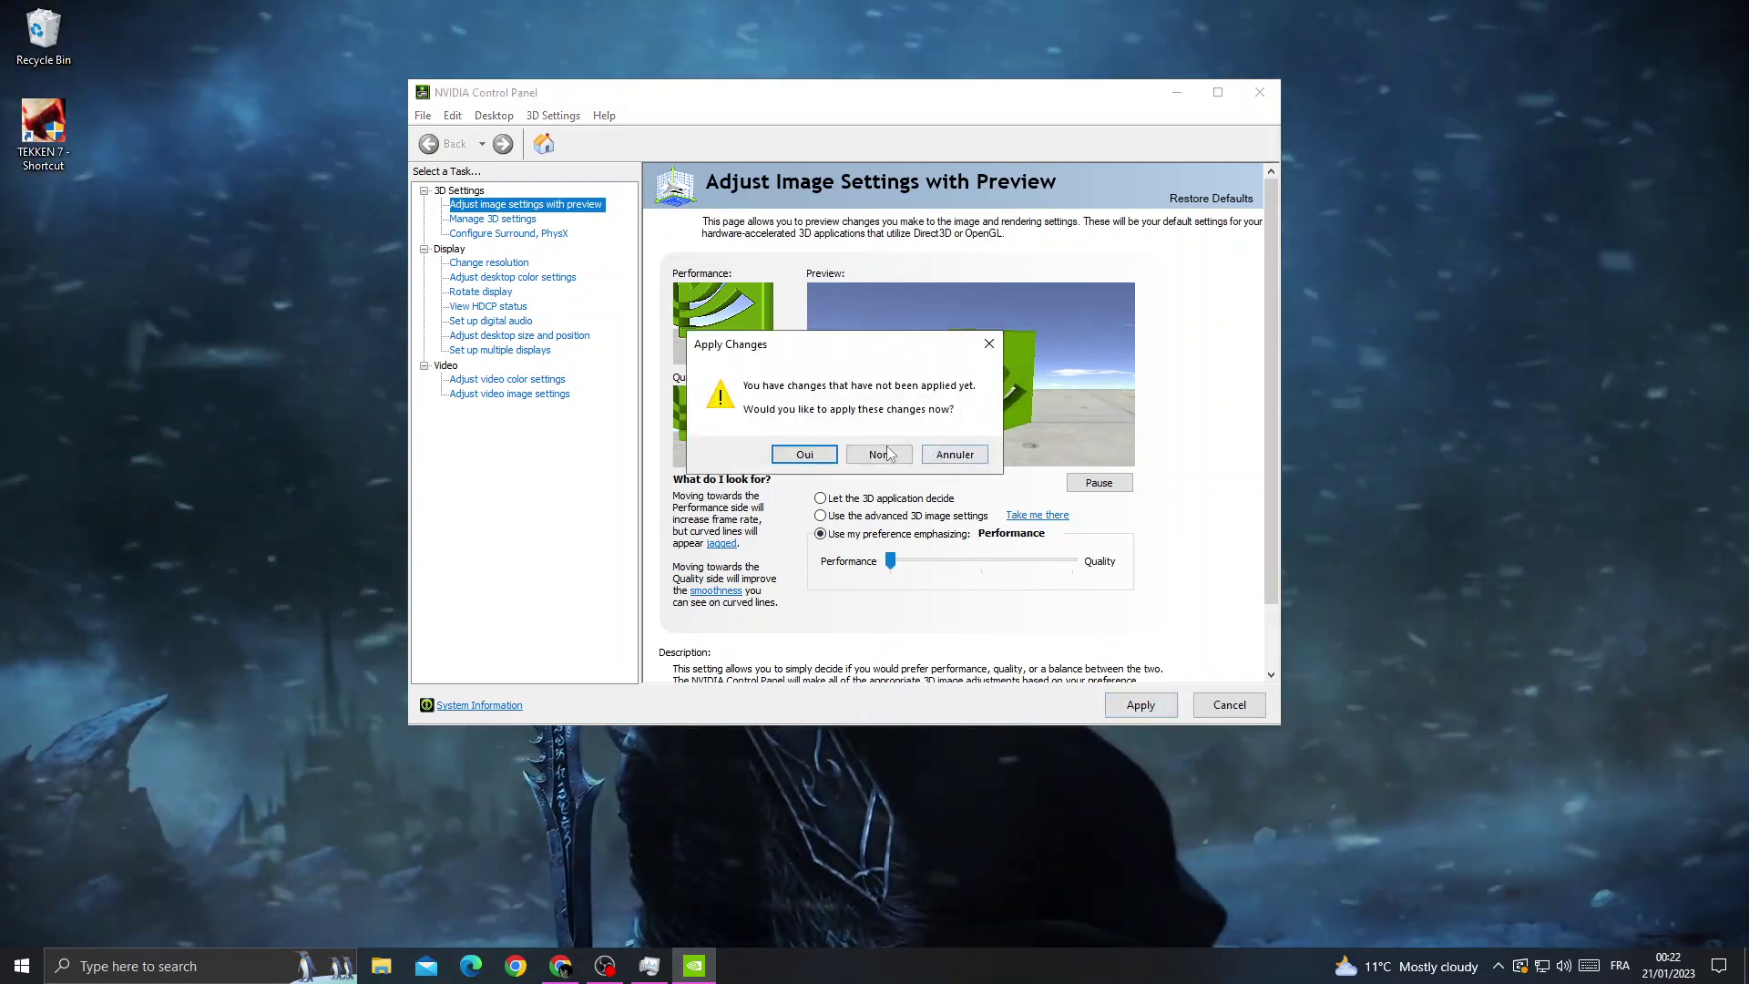
key("Return")
right_click(971, 967)
In Task Manager's Details list, set TekkenGame-Win64 to High priority and confirm
left_click(988, 888)
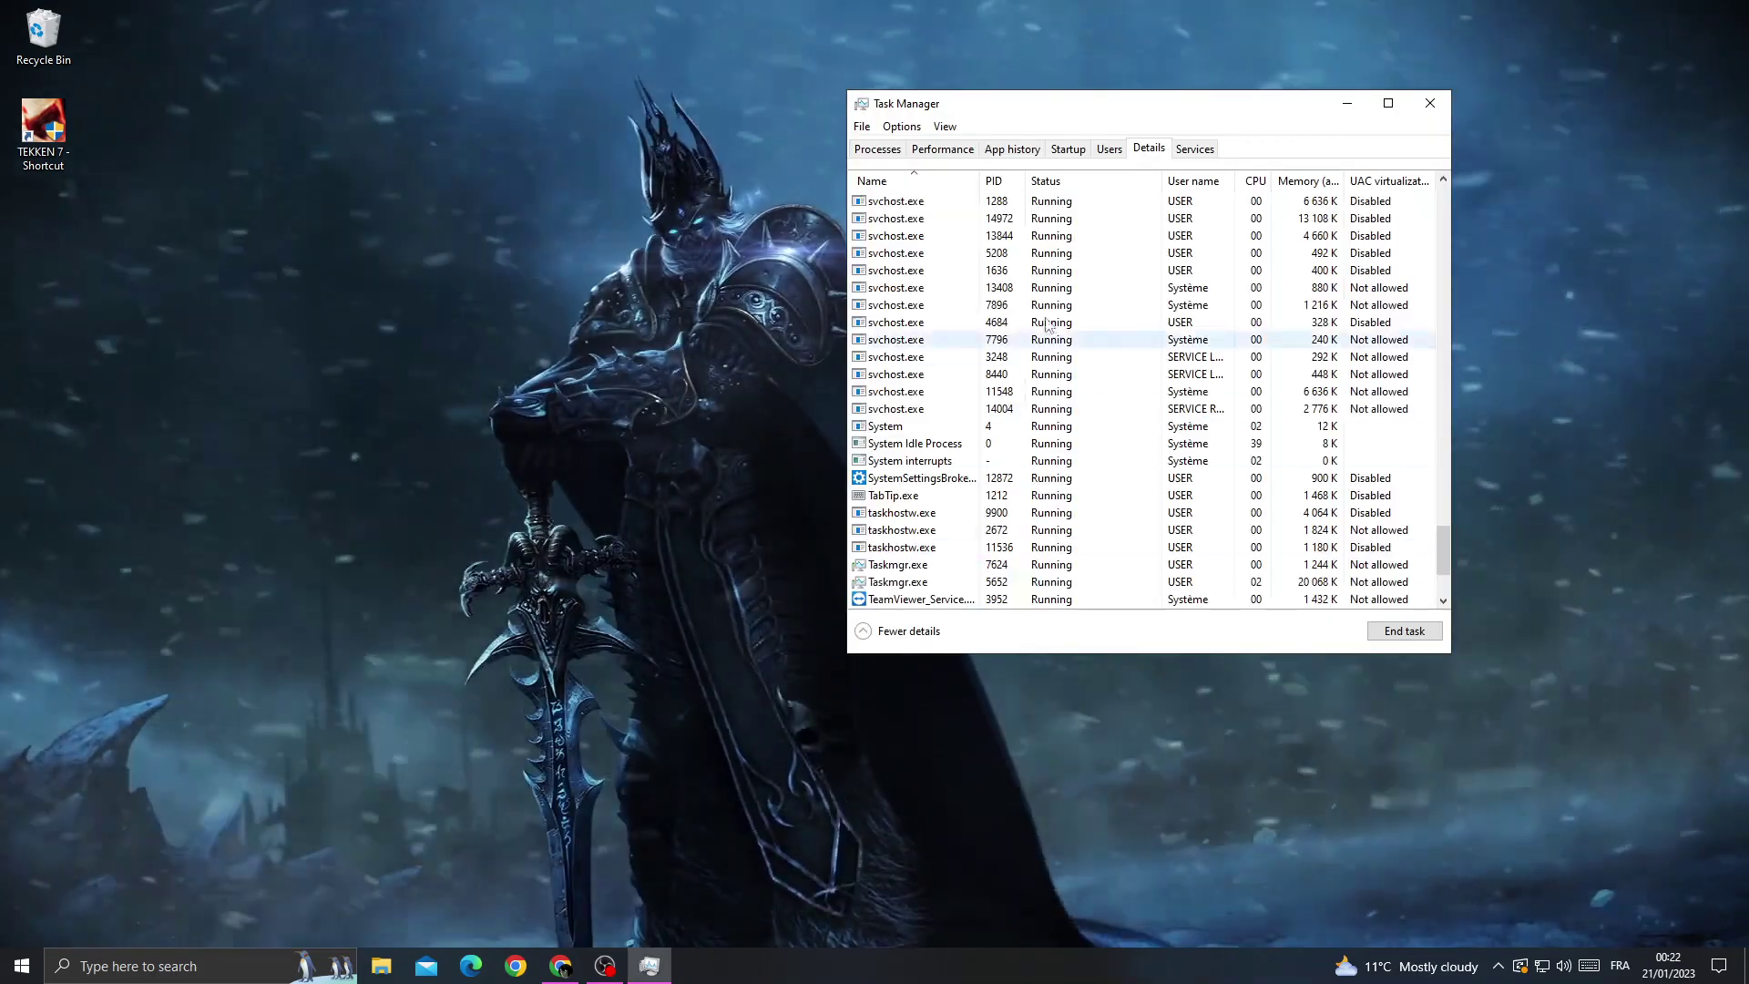
left_click(877, 149)
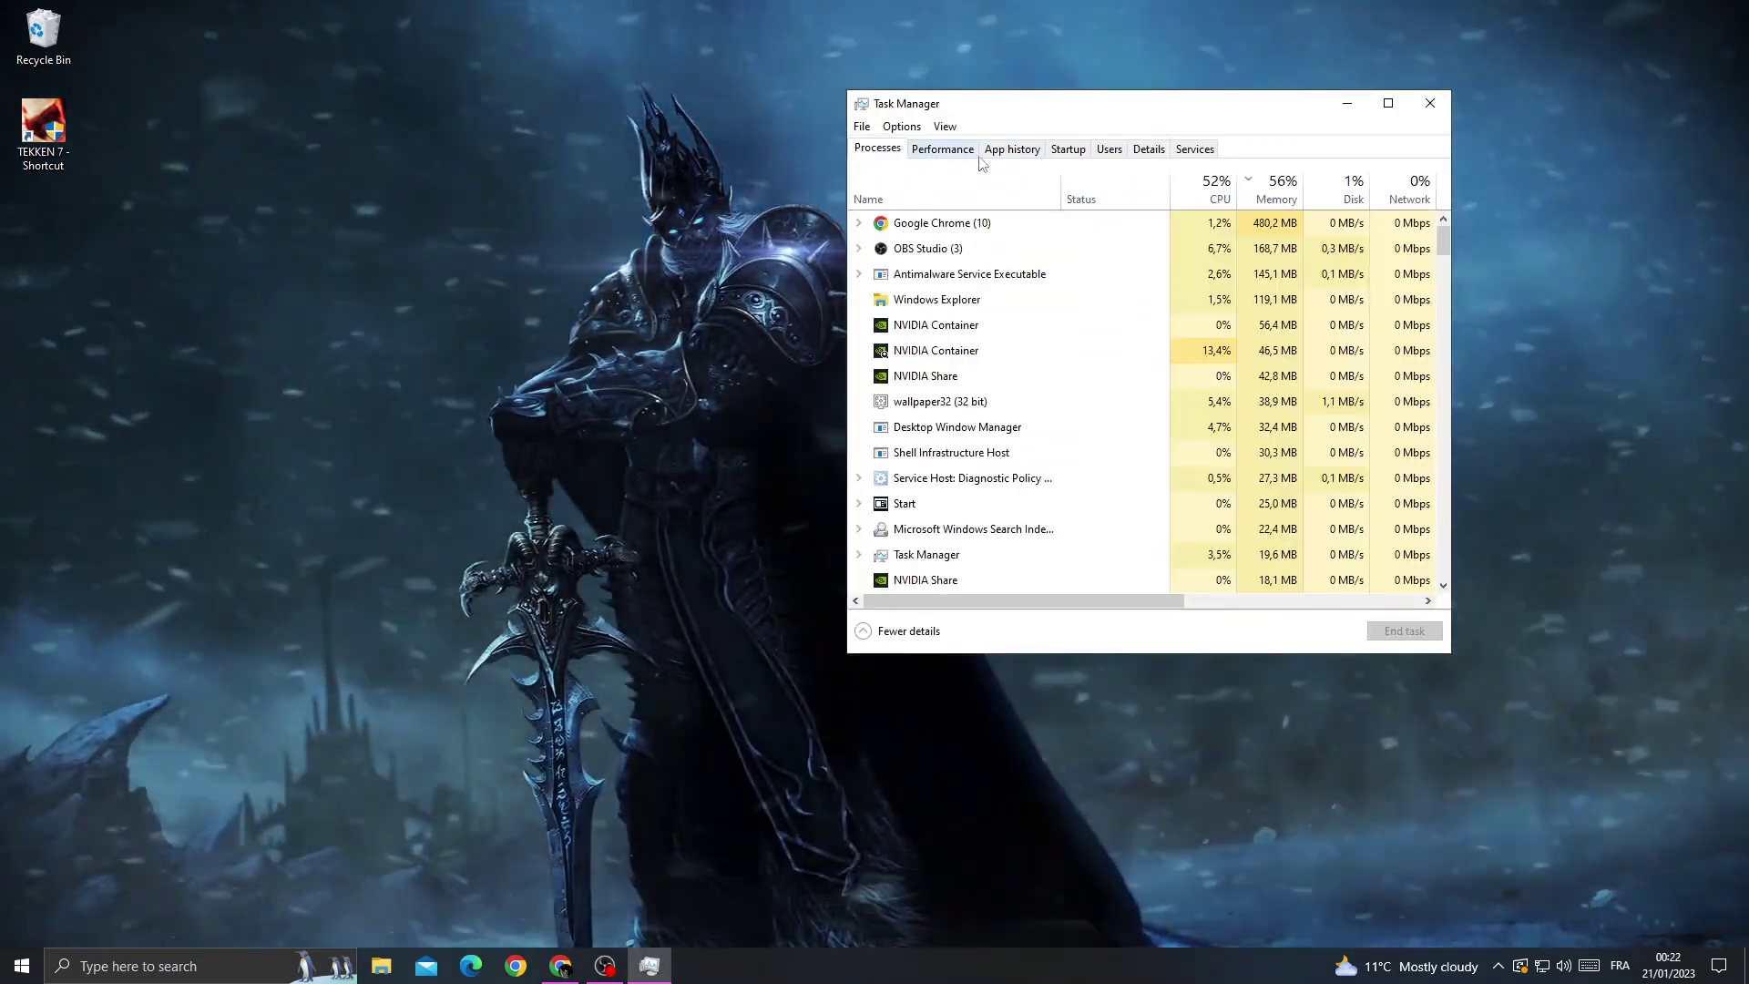
left_click(1149, 150)
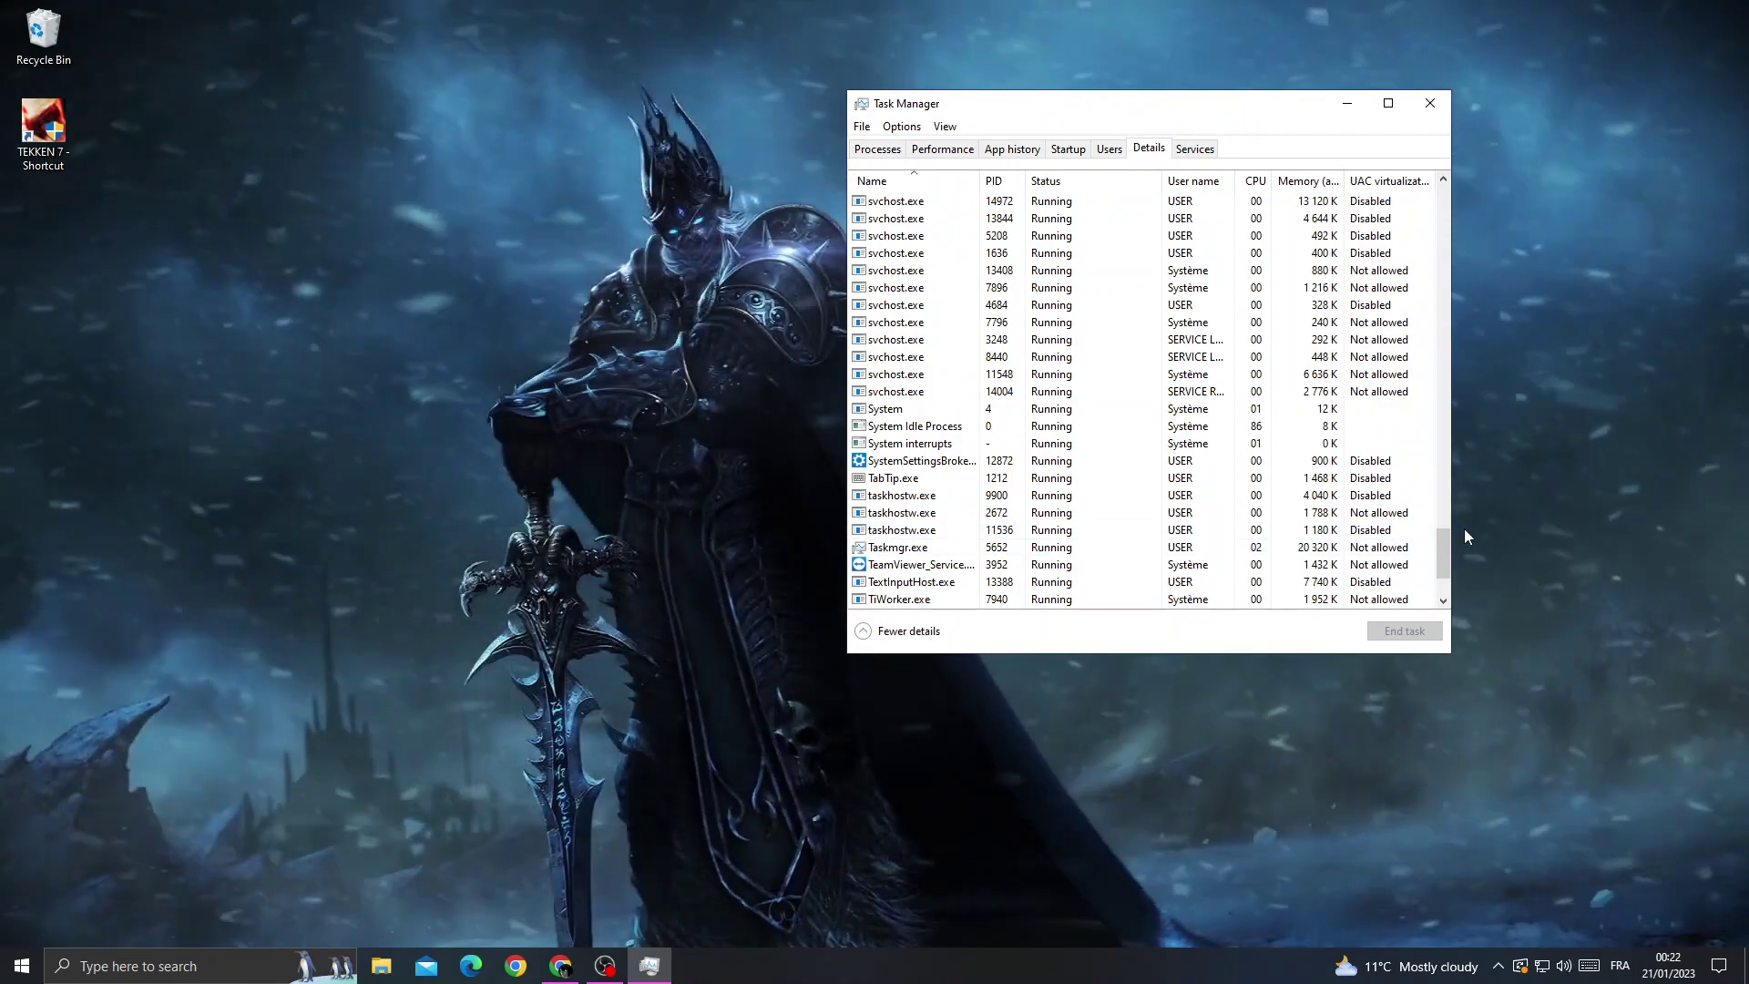
mouse_move(1442, 547)
left_mouse_down()
mouse_move(1430, 208)
mouse_move(1472, 597)
left_mouse_up()
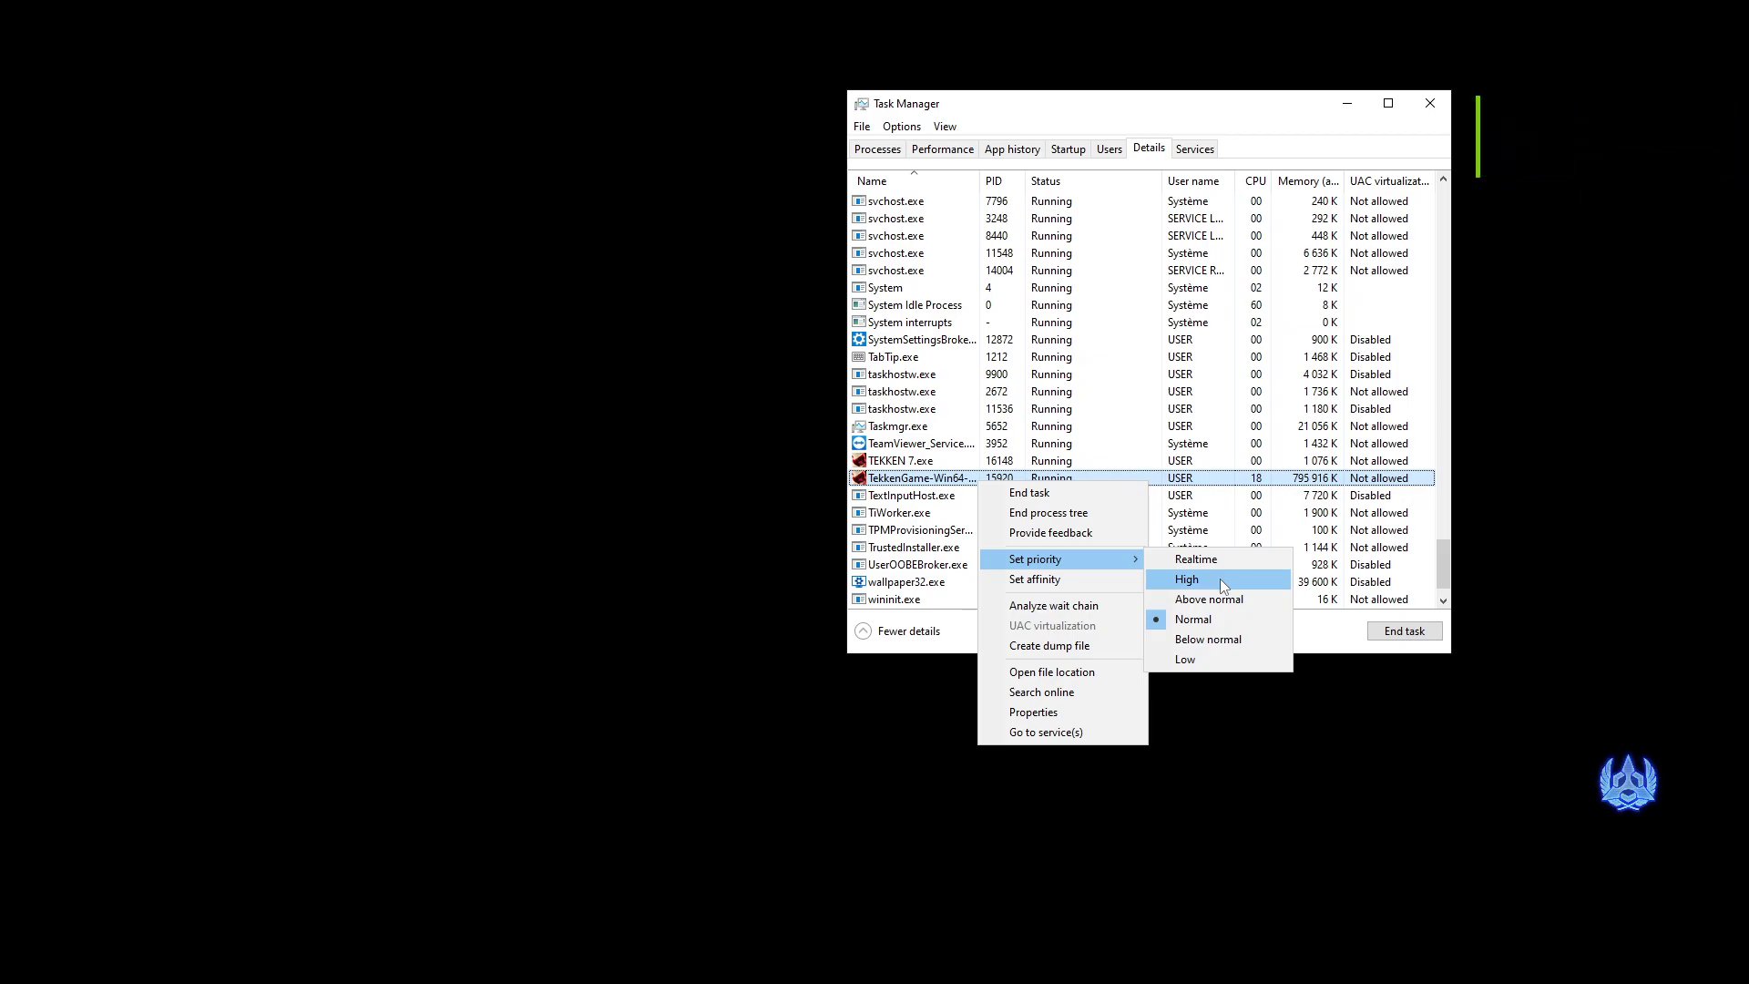
left_click(1219, 577)
left_click(935, 508)
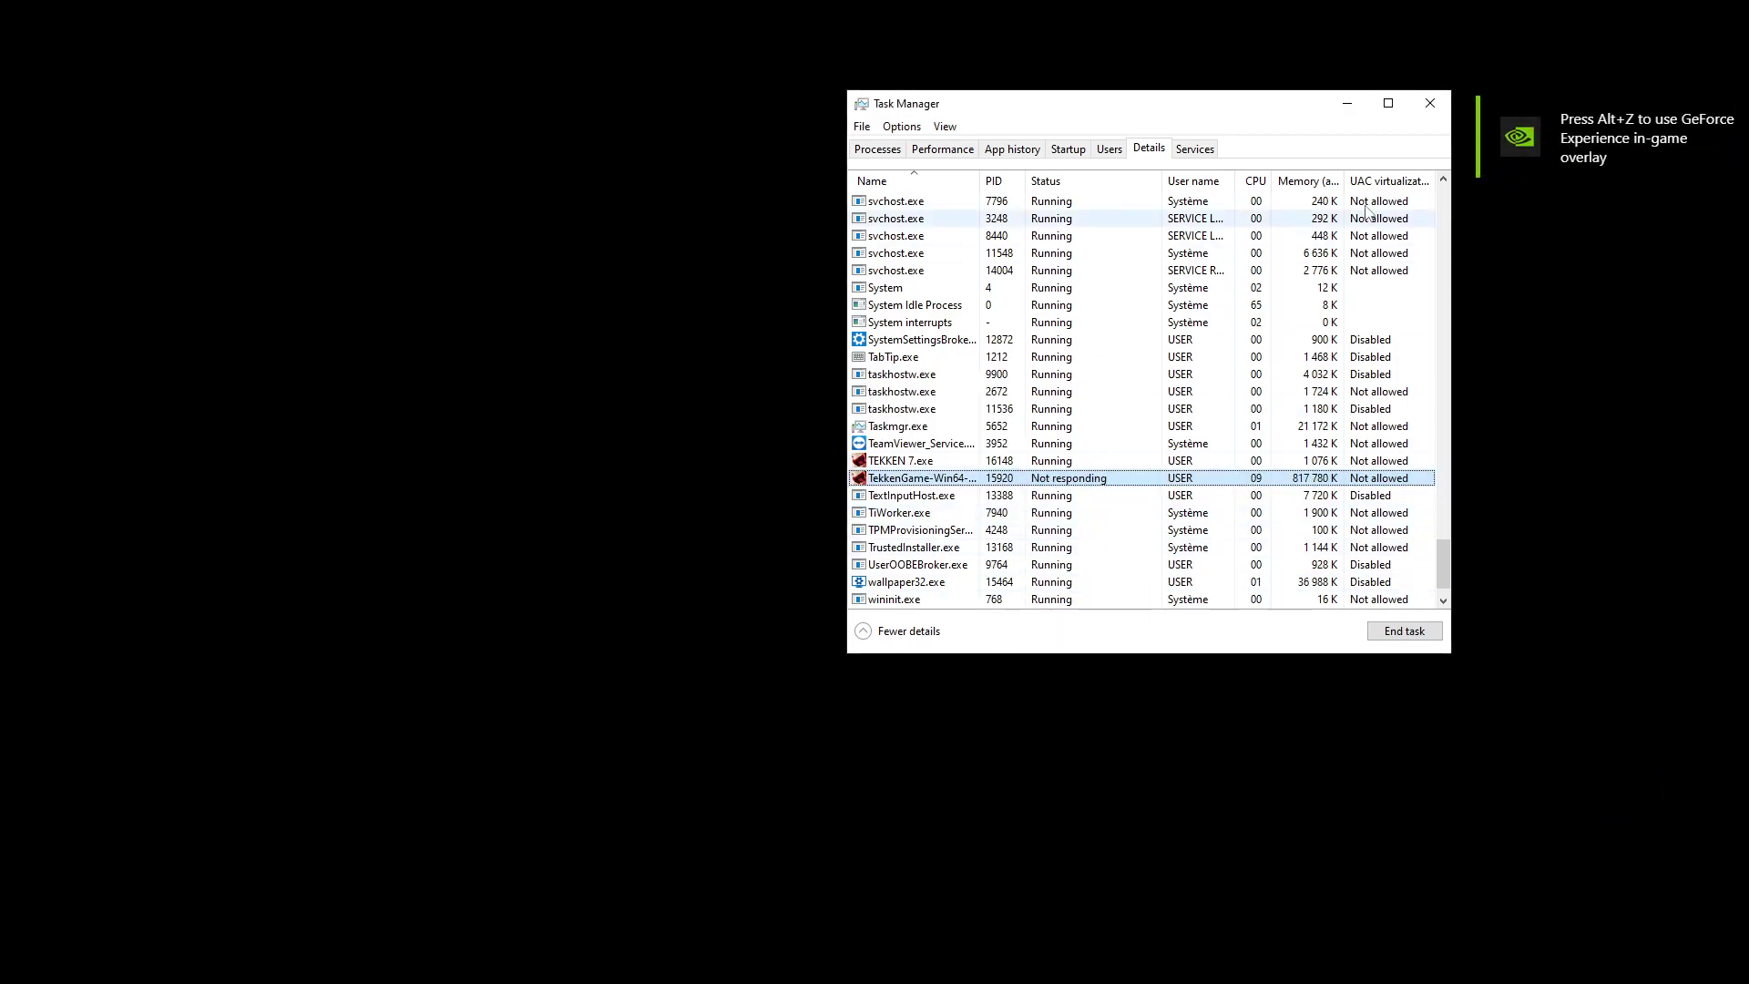